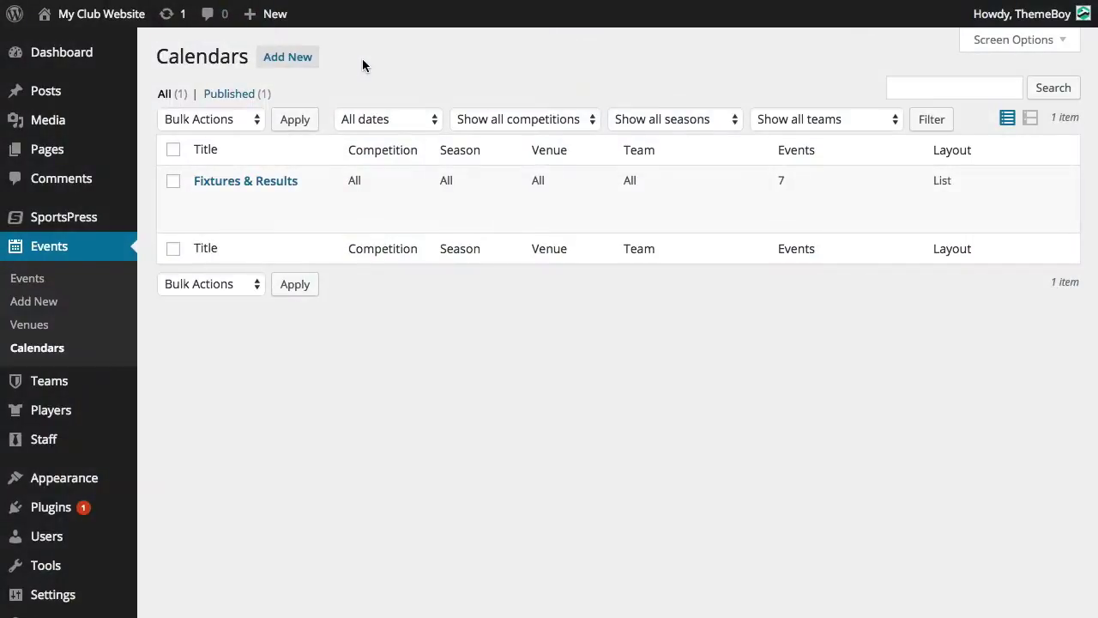
- Add a new calendar titled 'Fixtures & Results' and scroll down to its Details box
{"action": "left_click", "coordinate": [296, 58]}
{"action": "type", "text": "Fix"}
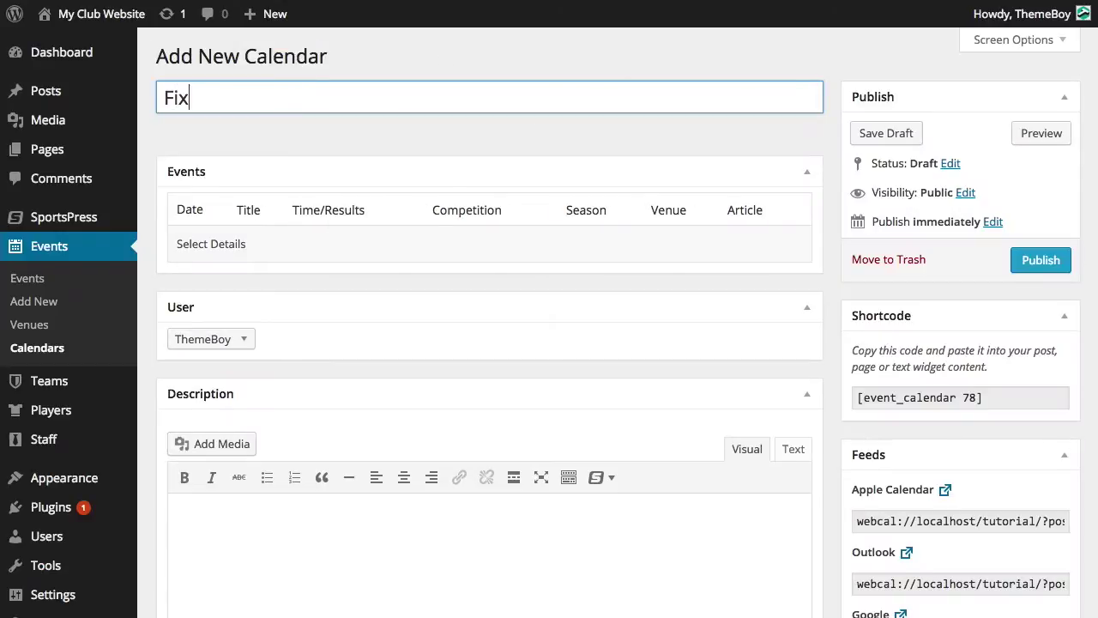
{"action": "type", "text": "tures & Results"}
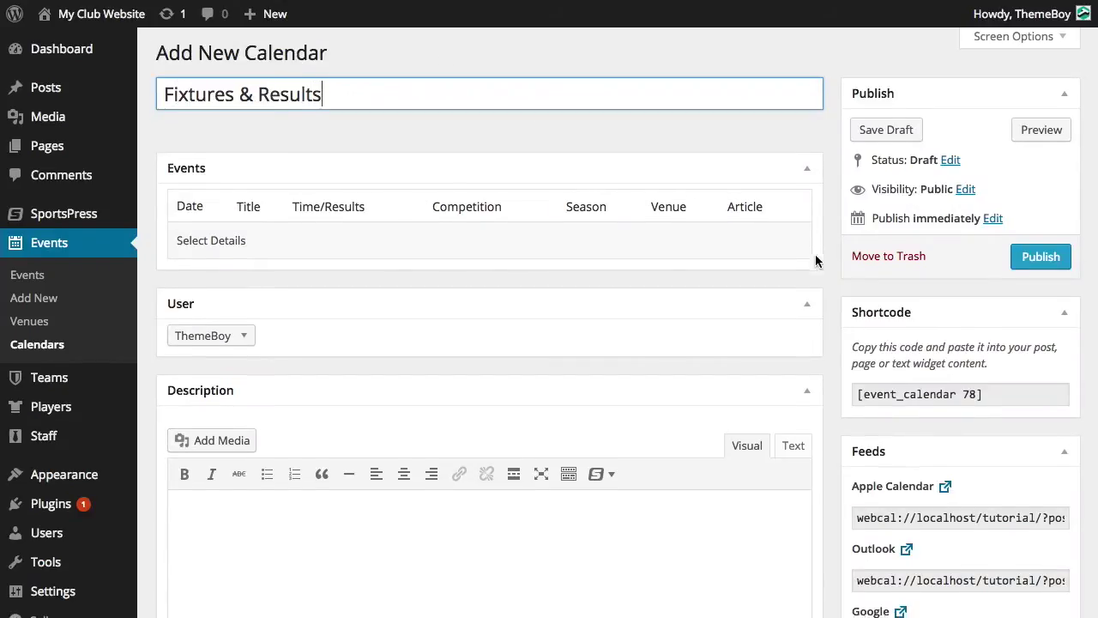
{"action": "scroll", "coordinate": [816, 260], "scroll_direction": "down", "scroll_amount": 10}
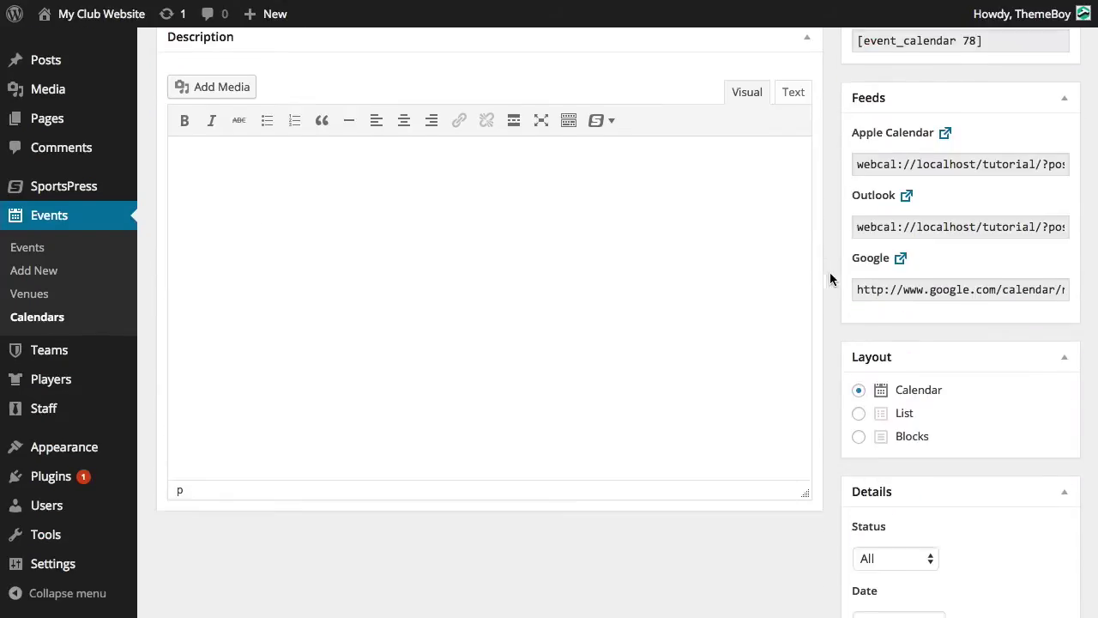
{"action": "scroll", "coordinate": [837, 286], "scroll_direction": "down", "scroll_amount": 1}
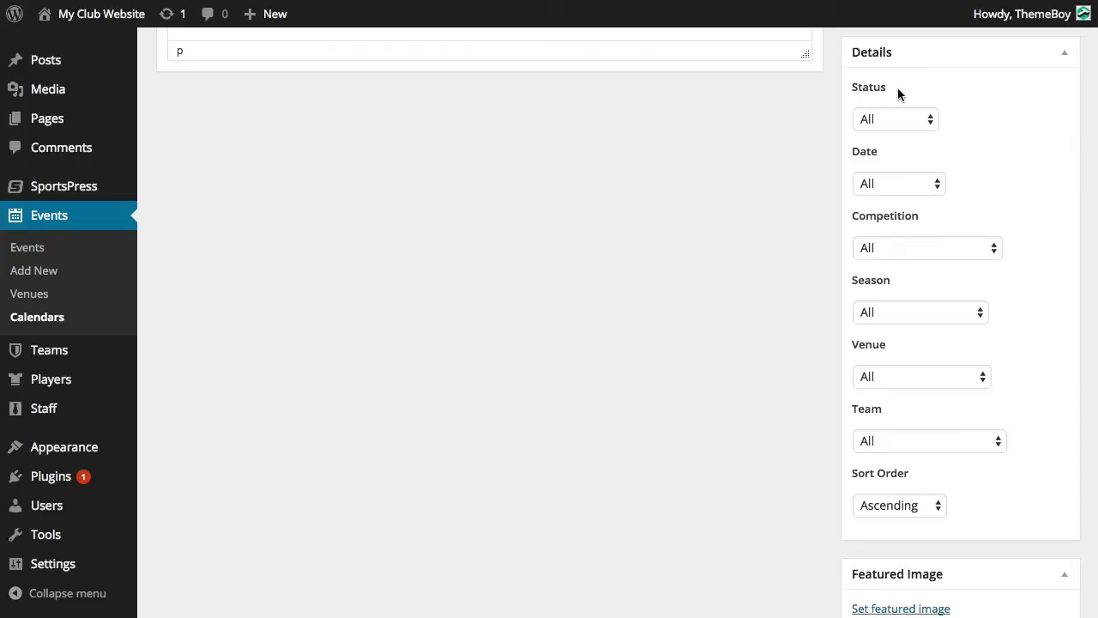
{"action": "left_click", "coordinate": [907, 115]}
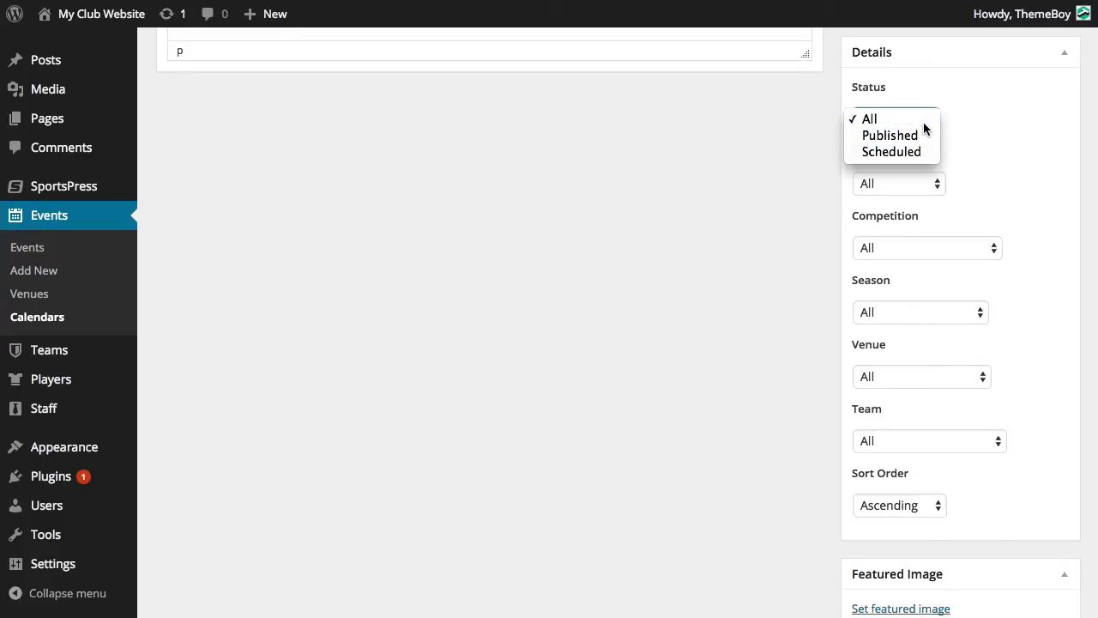
{"action": "left_click", "coordinate": [923, 121]}
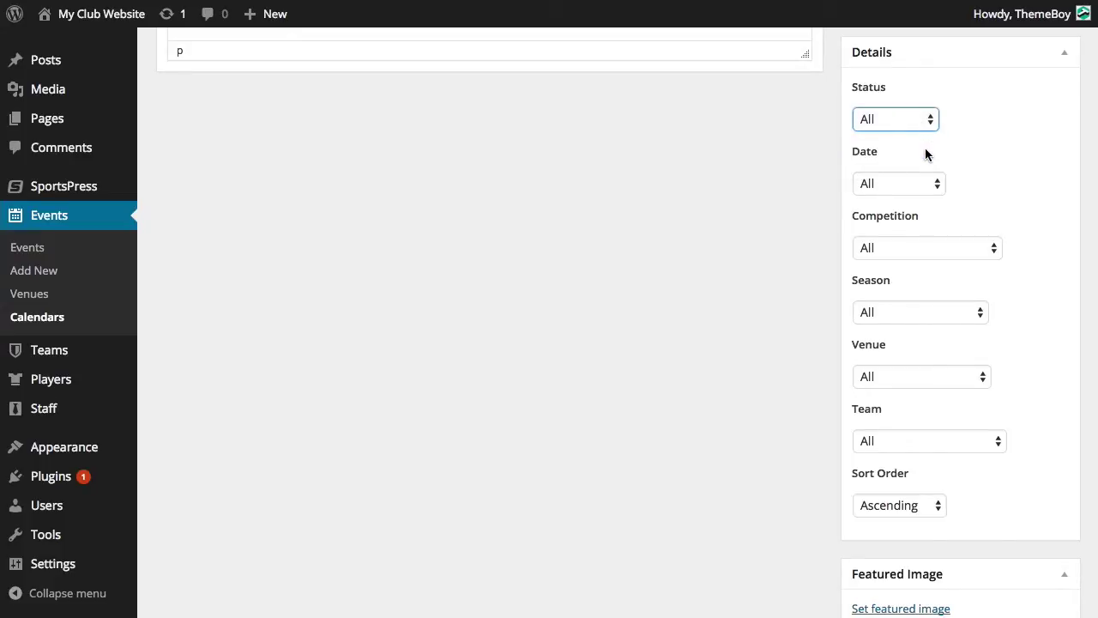
{"action": "left_click", "coordinate": [932, 181]}
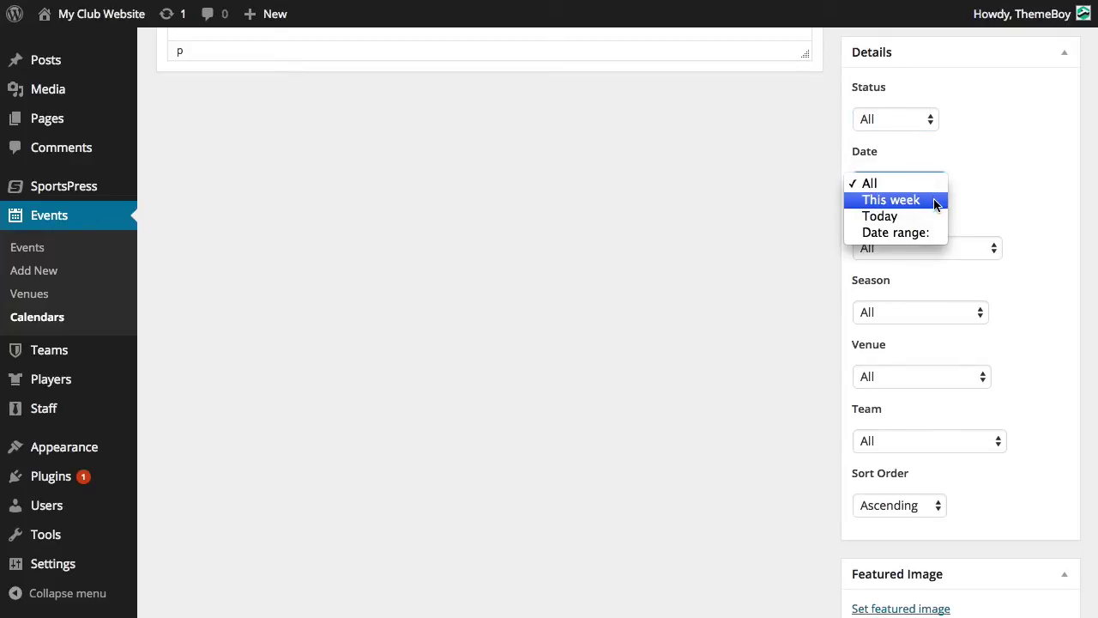
{"action": "left_click", "coordinate": [938, 233]}
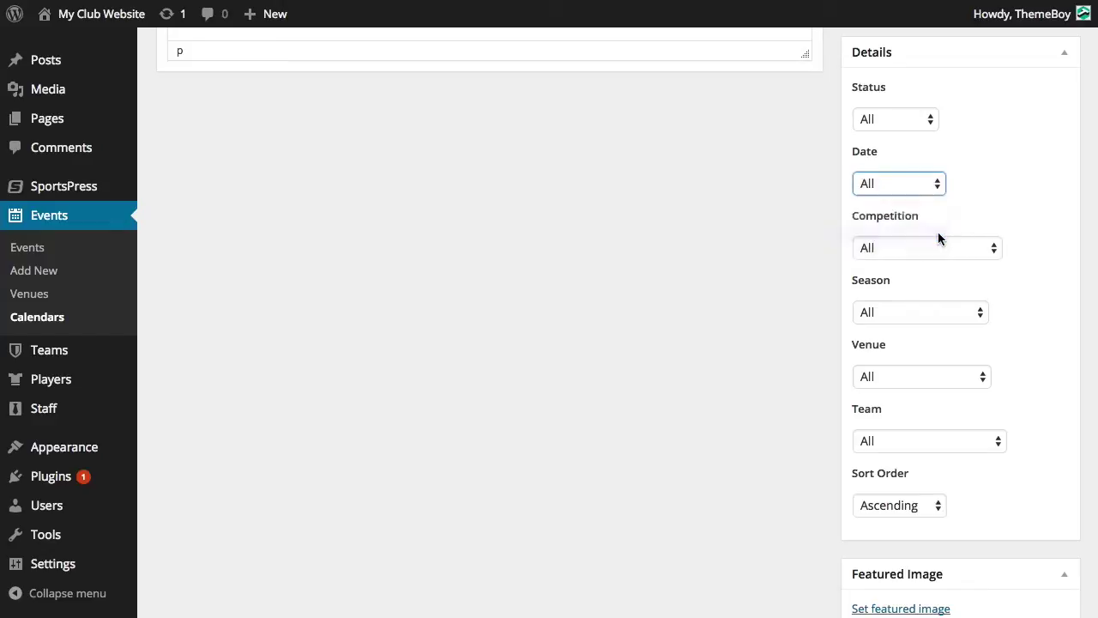
{"action": "left_click", "coordinate": [919, 190]}
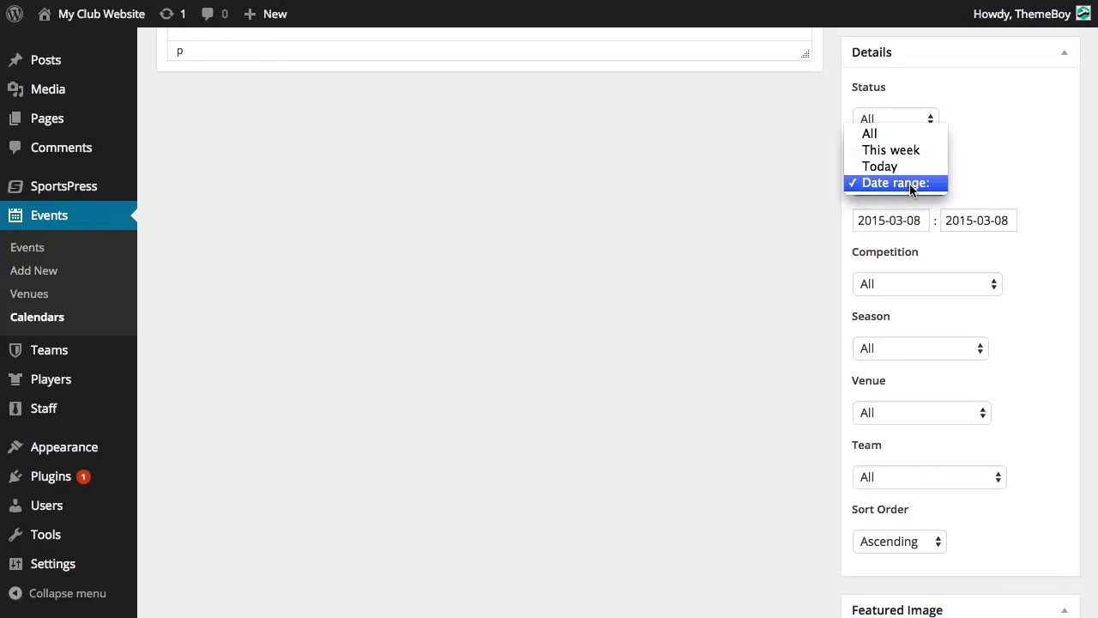
{"action": "left_click", "coordinate": [869, 136]}
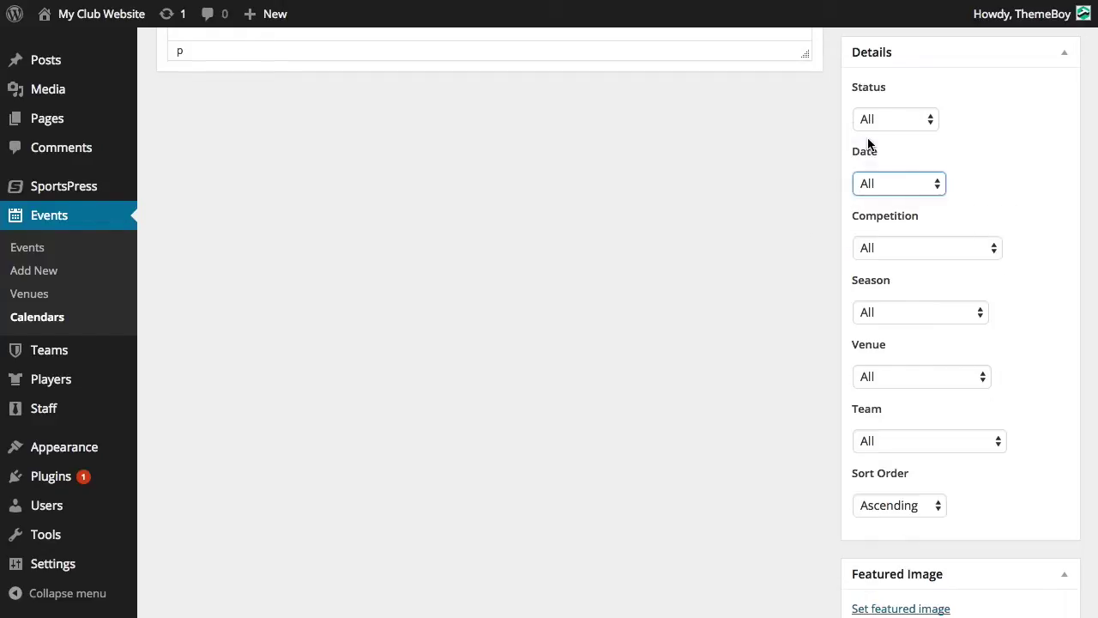
{"action": "left_click", "coordinate": [940, 247]}
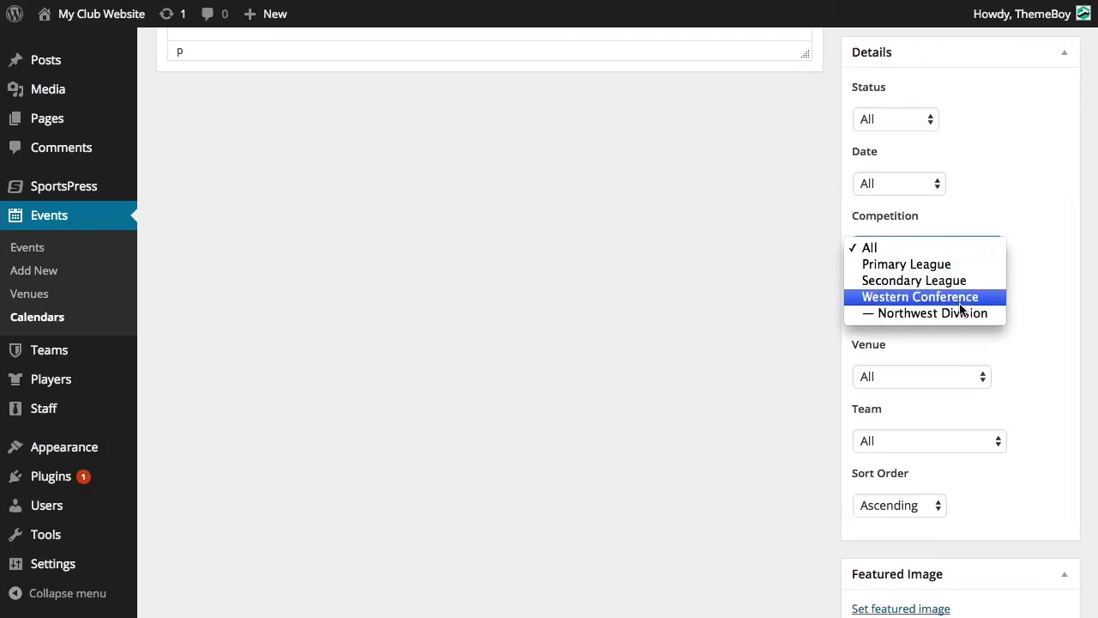
{"action": "left_click", "coordinate": [956, 249]}
{"action": "left_click", "coordinate": [943, 311]}
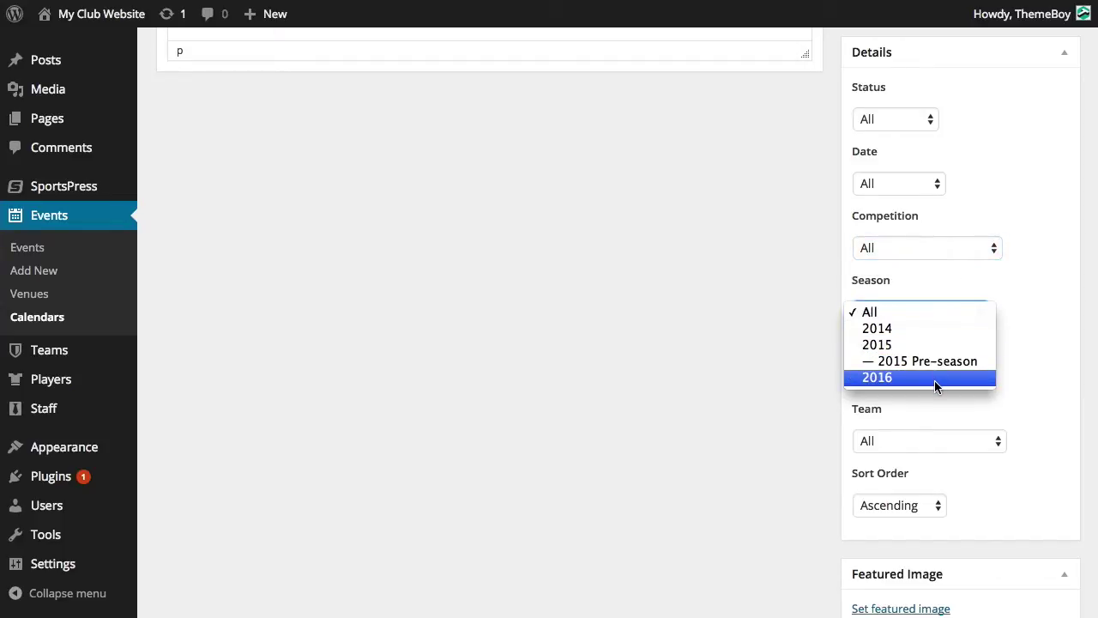
{"action": "left_click", "coordinate": [948, 317]}
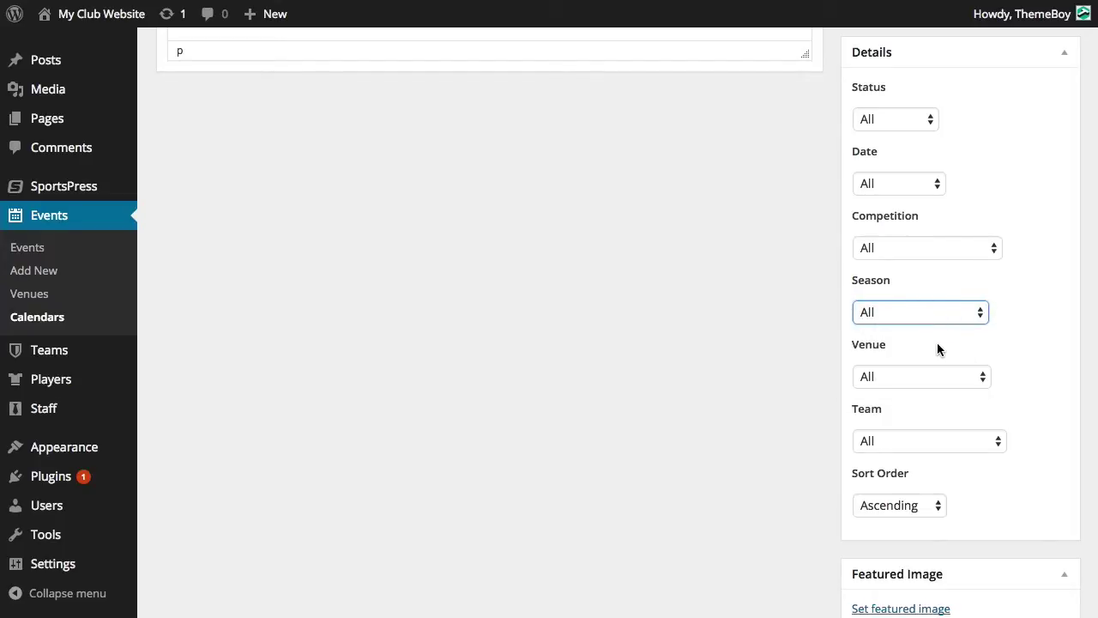
{"action": "left_click", "coordinate": [945, 376]}
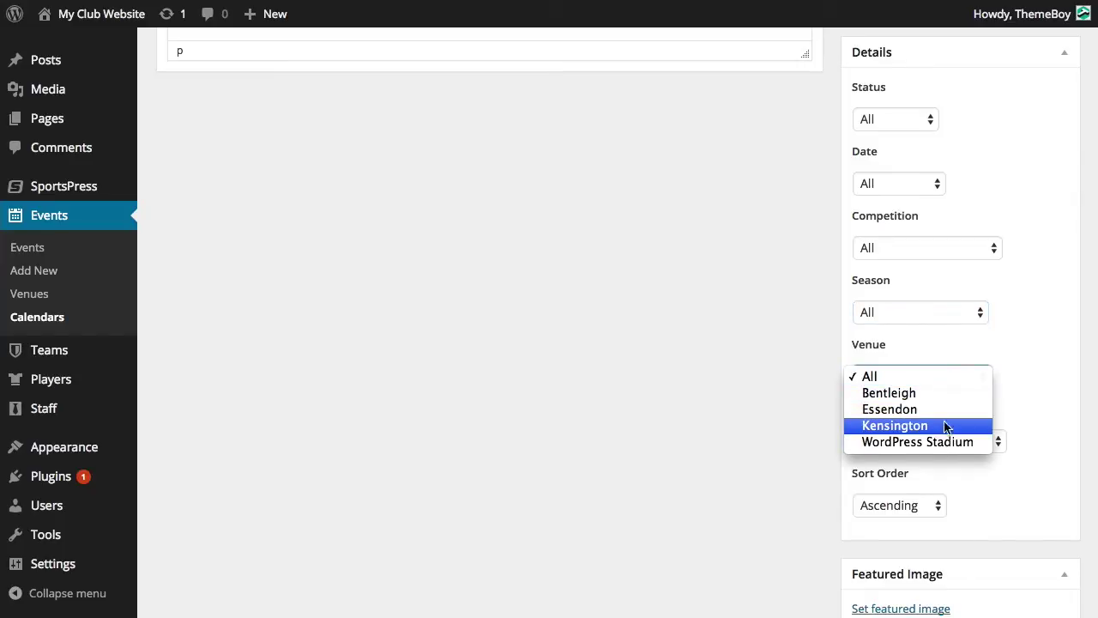
{"action": "left_click", "coordinate": [953, 381]}
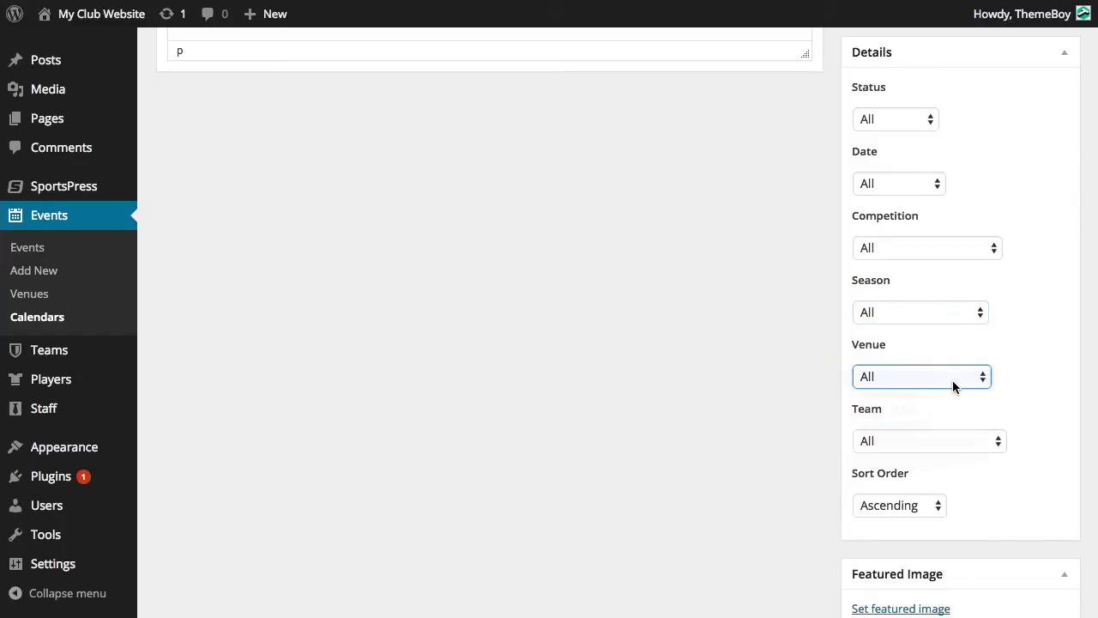
{"action": "left_click", "coordinate": [937, 438]}
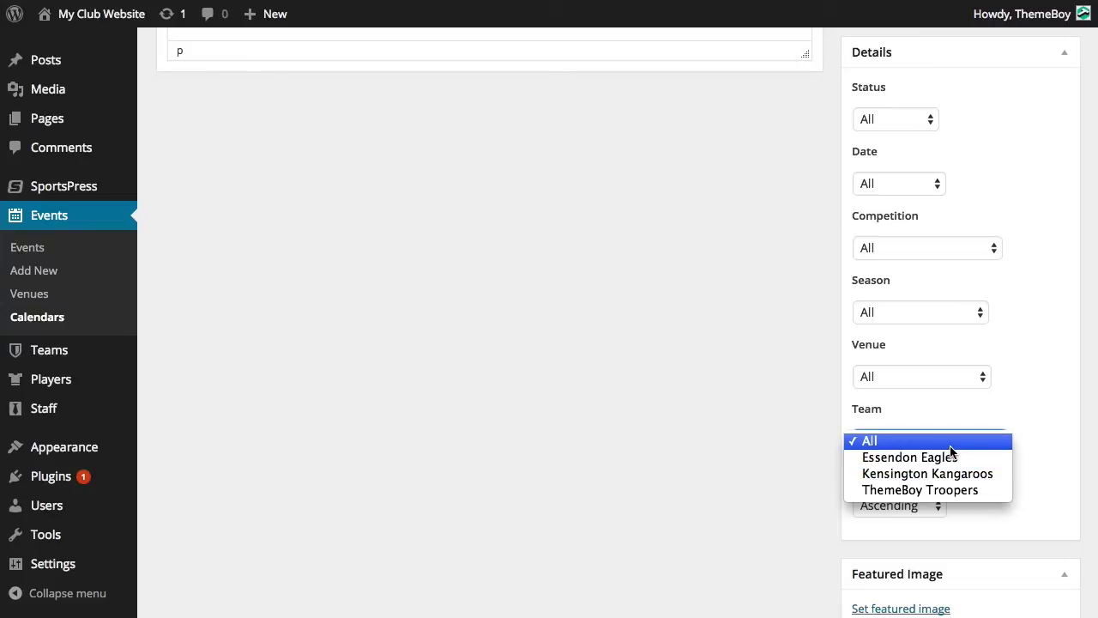
{"action": "left_click", "coordinate": [951, 446]}
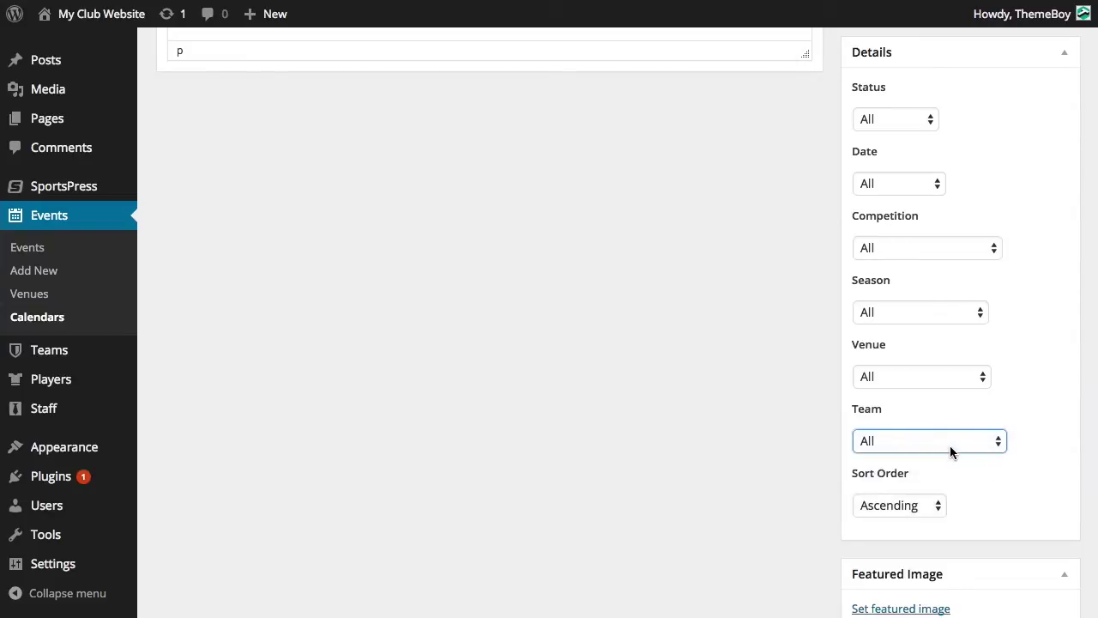
{"action": "left_click", "coordinate": [930, 506]}
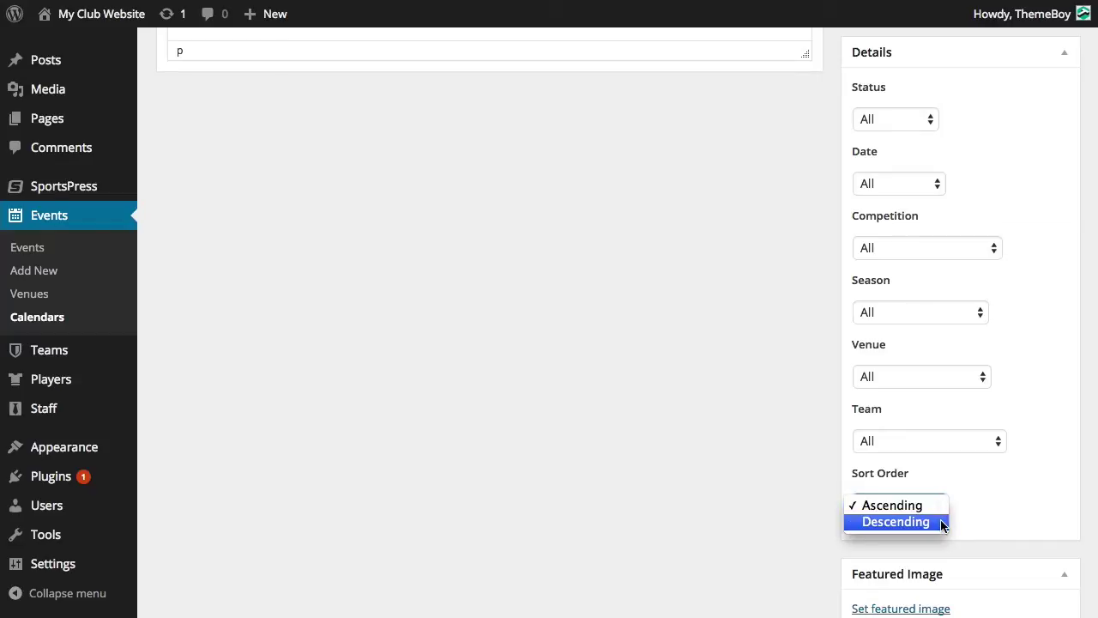
{"action": "left_click", "coordinate": [938, 506]}
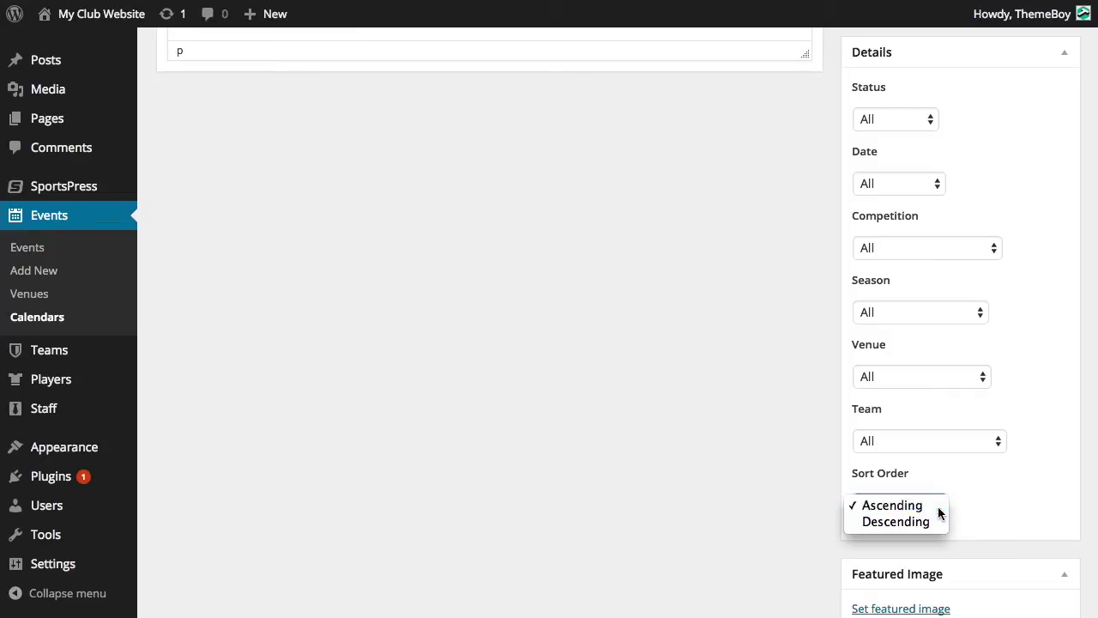
{"action": "left_click", "coordinate": [985, 507]}
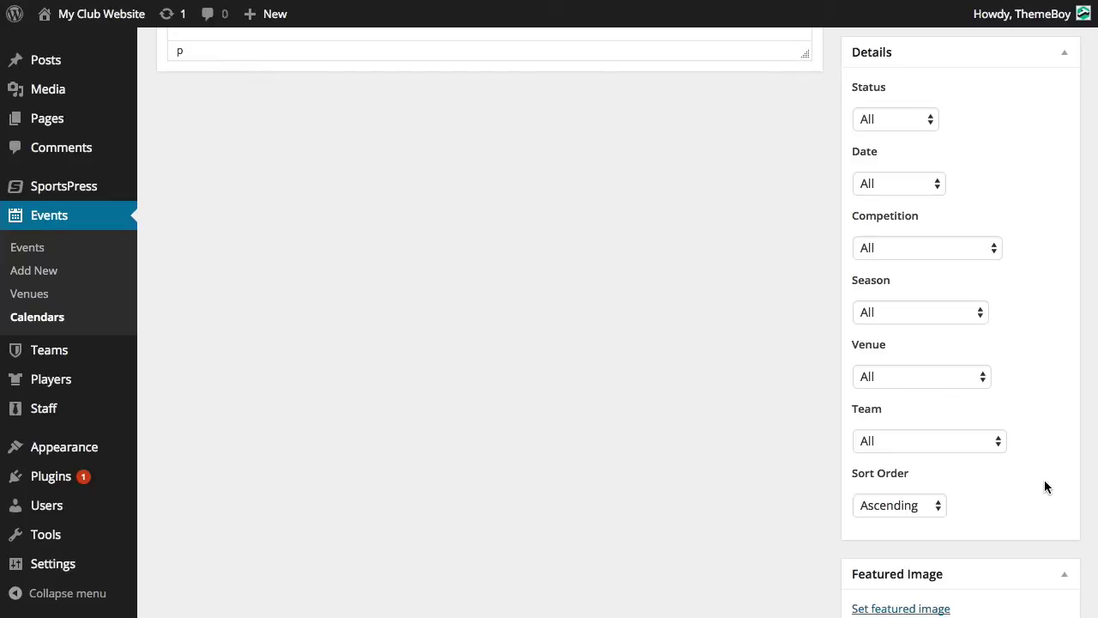
{"action": "scroll", "coordinate": [1045, 452], "scroll_direction": "up", "scroll_amount": 10}
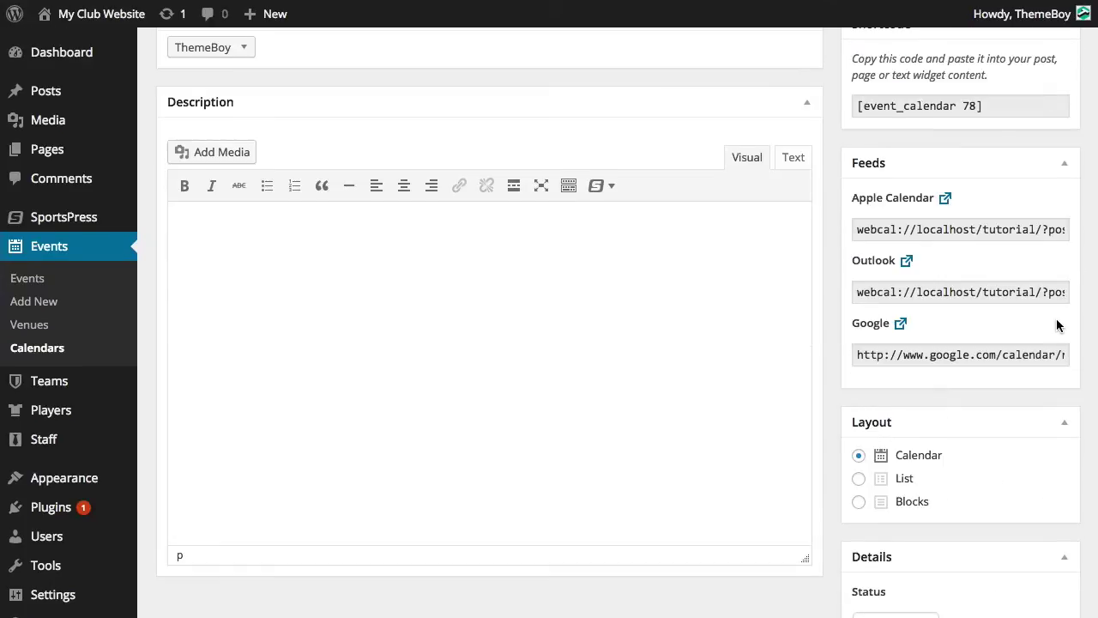
- Publish the Fixtures & Results calendar and view its March 2015 month grid on the site
{"action": "left_click", "coordinate": [1054, 261]}
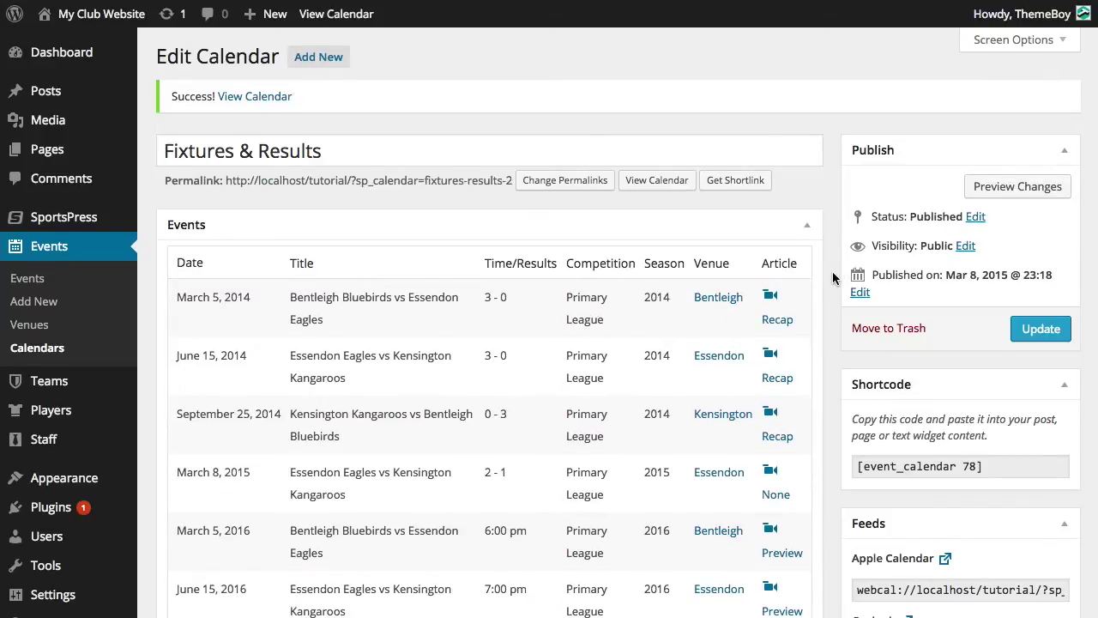
{"action": "scroll", "coordinate": [833, 271], "scroll_direction": "down", "scroll_amount": 2}
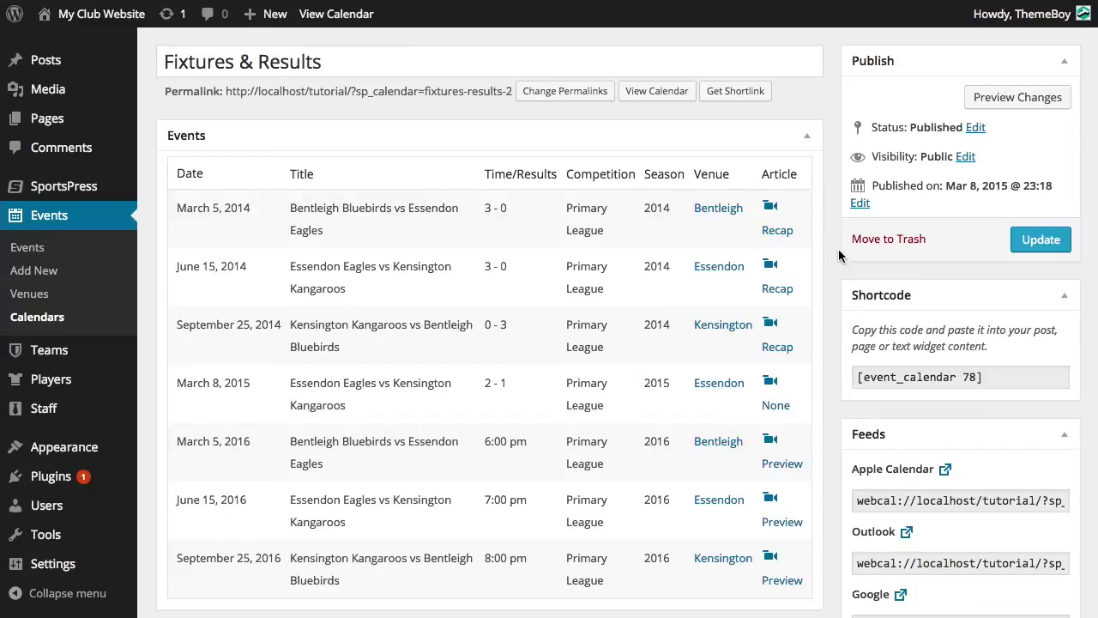
{"action": "scroll", "coordinate": [842, 356], "scroll_direction": "down", "scroll_amount": 4}
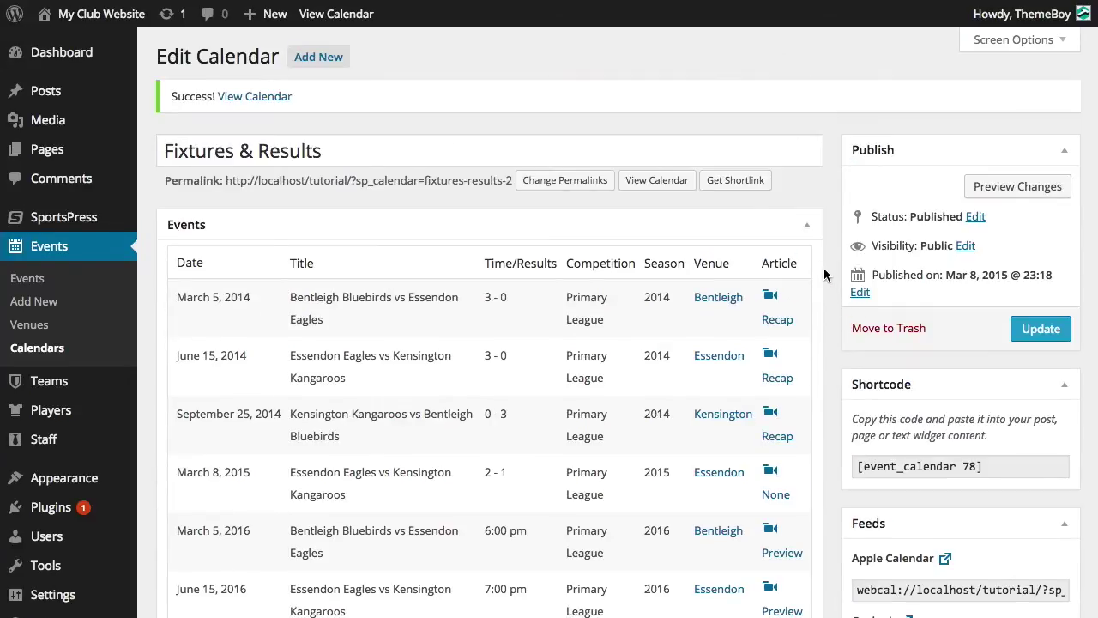
{"action": "left_click", "coordinate": [666, 186]}
{"action": "scroll", "coordinate": [678, 205], "scroll_direction": "down", "scroll_amount": 3}
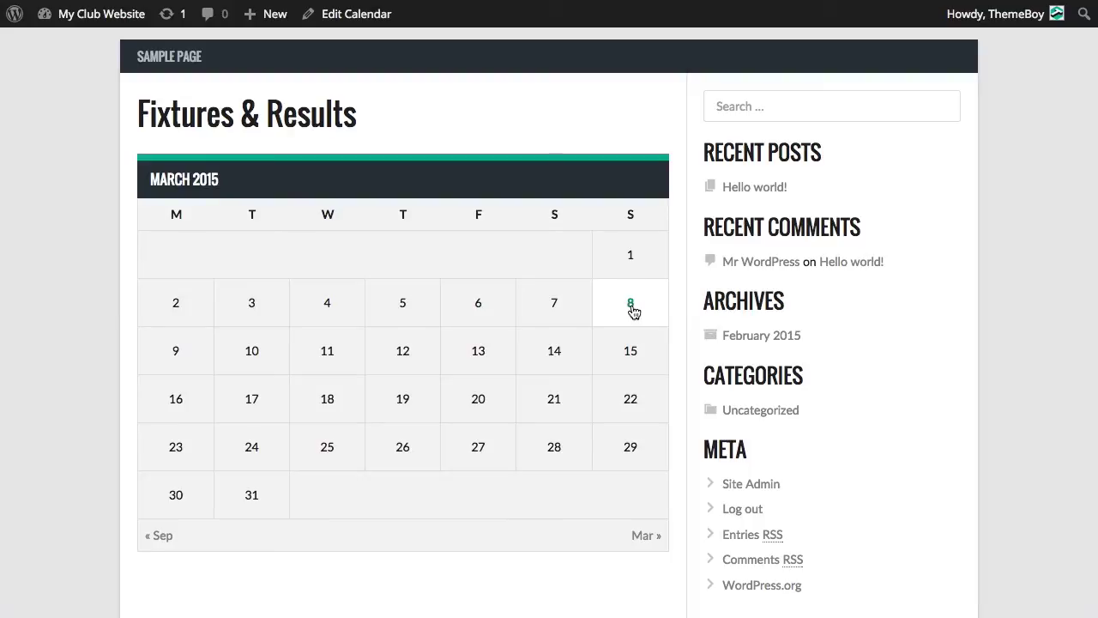
- Switch the calendar's layout from the month grid to List and update it
{"action": "mouse_move", "coordinate": [633, 311]}
{"action": "left_click", "coordinate": [385, 23]}
{"action": "scroll", "coordinate": [824, 490], "scroll_direction": "down", "scroll_amount": 6}
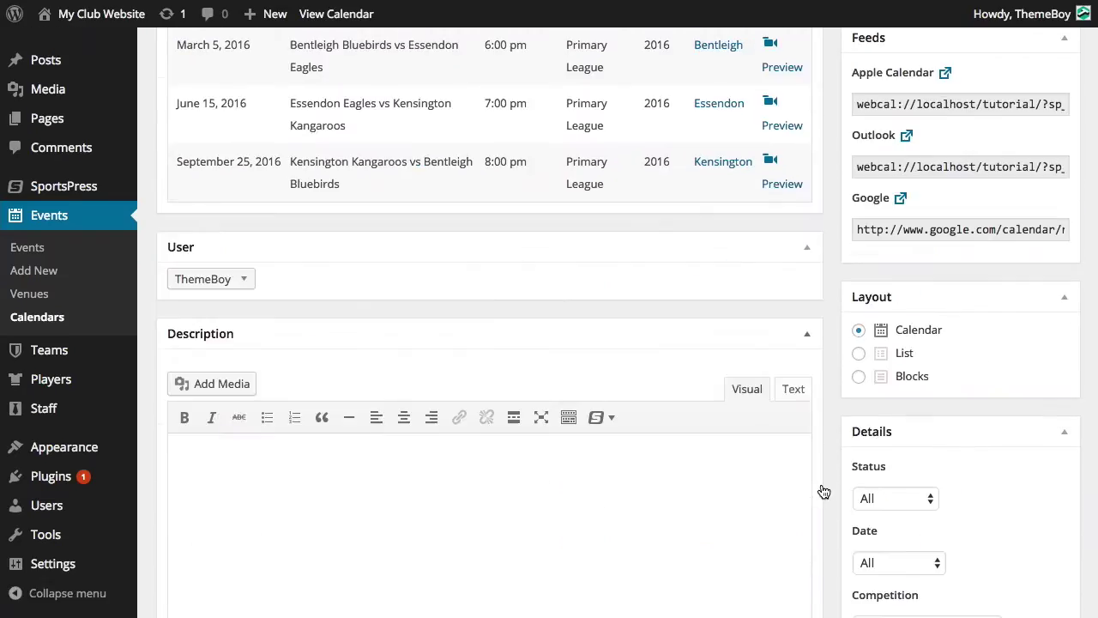
{"action": "left_click", "coordinate": [905, 274]}
{"action": "scroll", "coordinate": [918, 274], "scroll_direction": "up", "scroll_amount": 6}
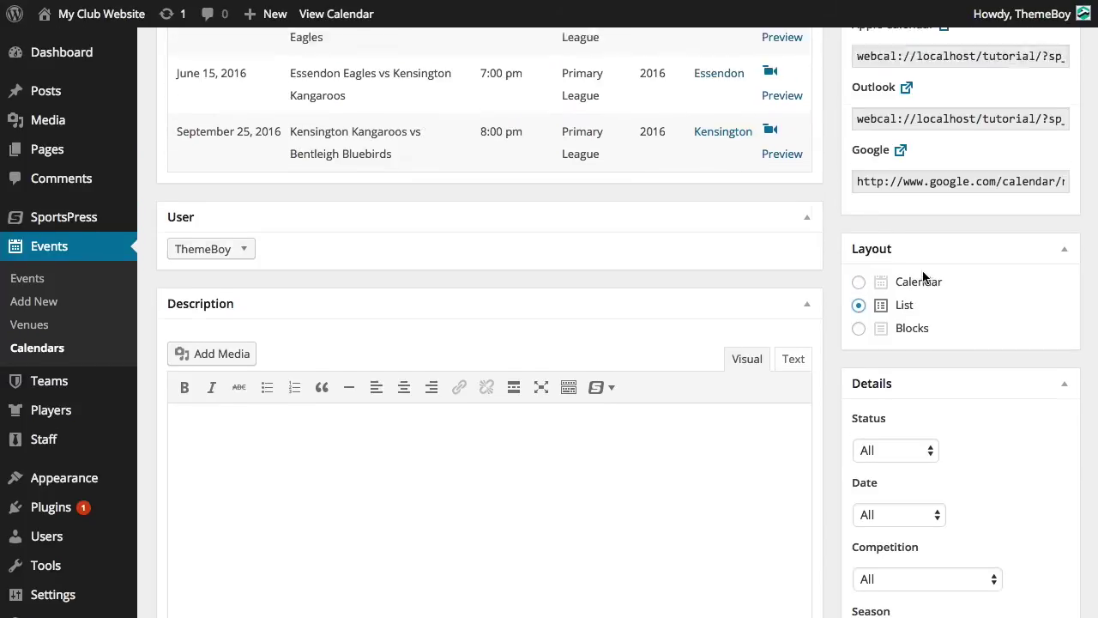
{"action": "left_click", "coordinate": [1042, 280]}
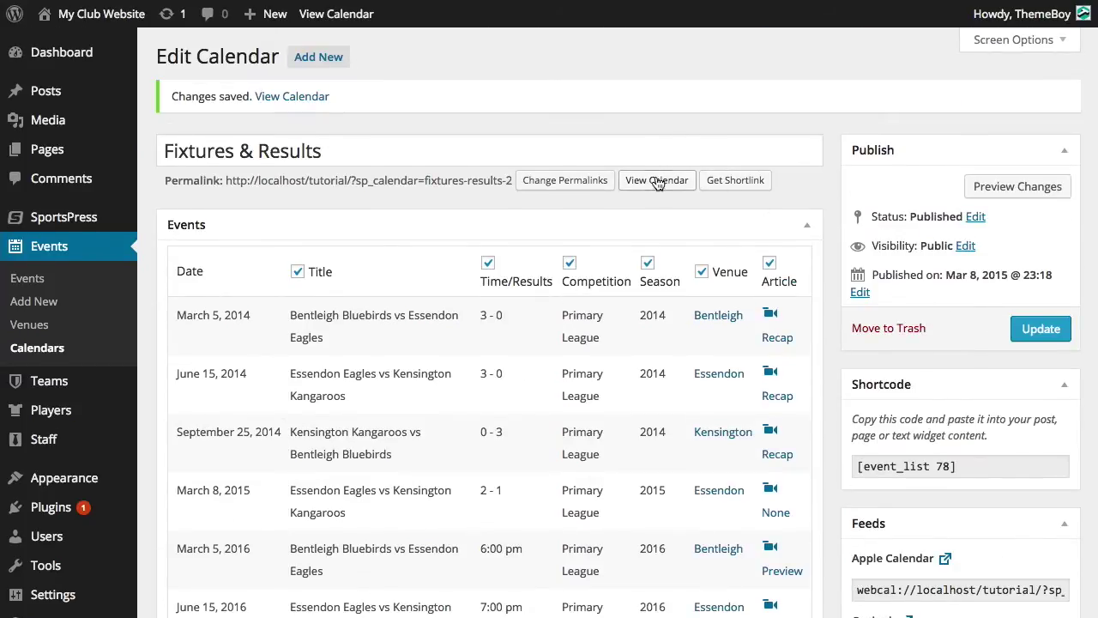
- Check the resulting fixtures list table on the site, then return to the calendar editor
{"action": "left_click", "coordinate": [656, 181]}
{"action": "scroll", "coordinate": [691, 244], "scroll_direction": "down", "scroll_amount": 5}
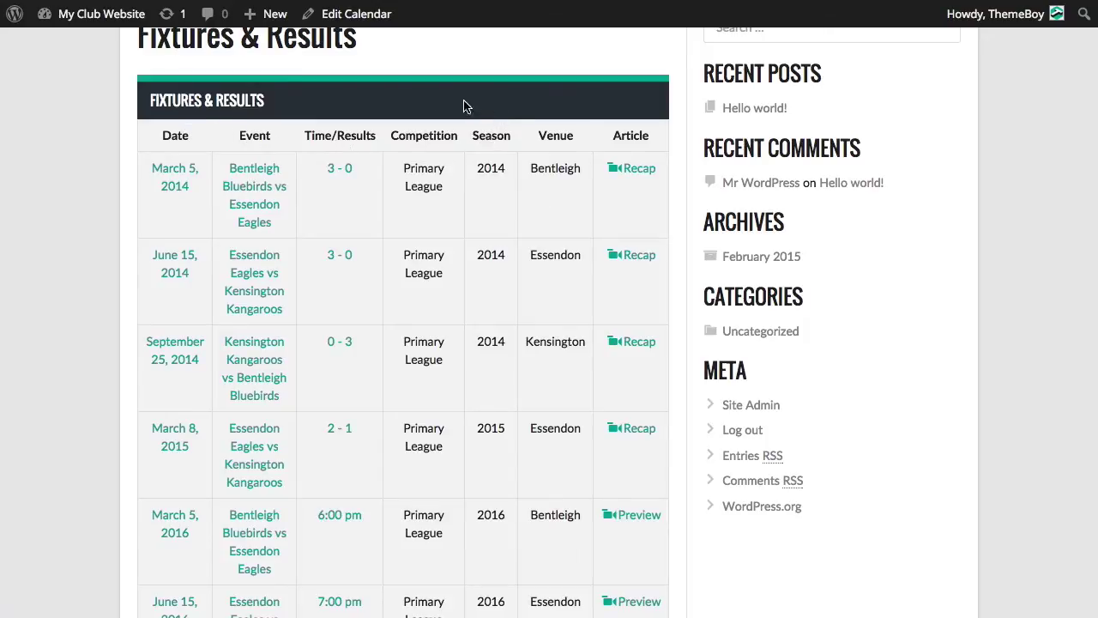
{"action": "left_click", "coordinate": [351, 19]}
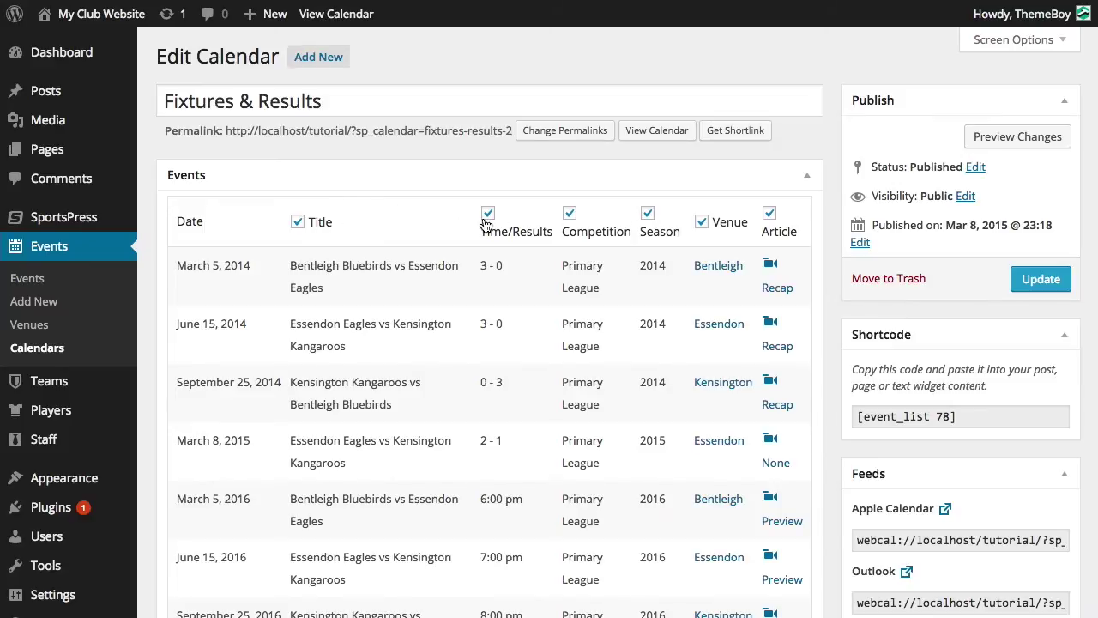
- Untick the Venue, Season and Competition columns and update the calendar
{"action": "left_click", "coordinate": [700, 222]}
{"action": "left_click", "coordinate": [646, 213]}
{"action": "left_click", "coordinate": [569, 214]}
{"action": "left_click", "coordinate": [1040, 279]}
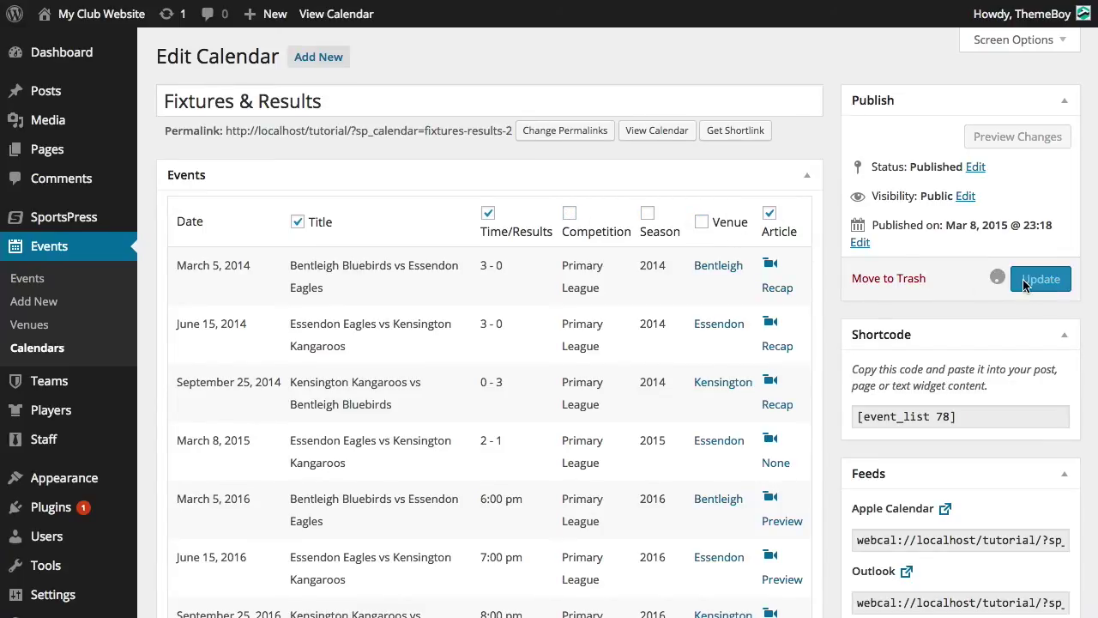
- Review the trimmed list with Date, Event, Time/Results and Article on the site, then return to editing
{"action": "left_click", "coordinate": [656, 182]}
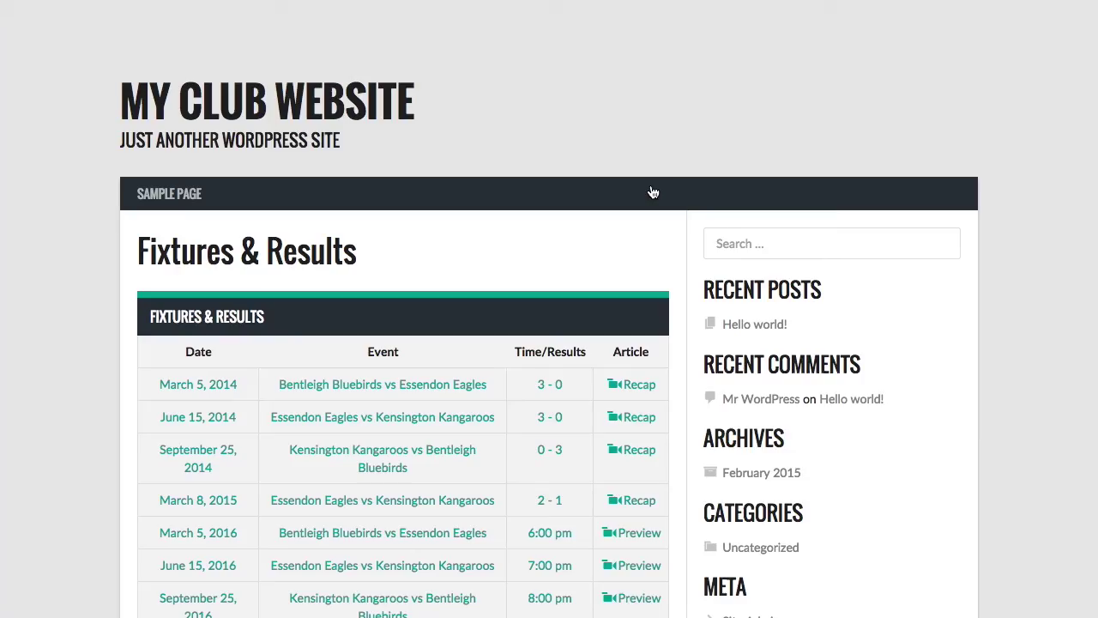
{"action": "scroll", "coordinate": [667, 214], "scroll_direction": "down", "scroll_amount": 3}
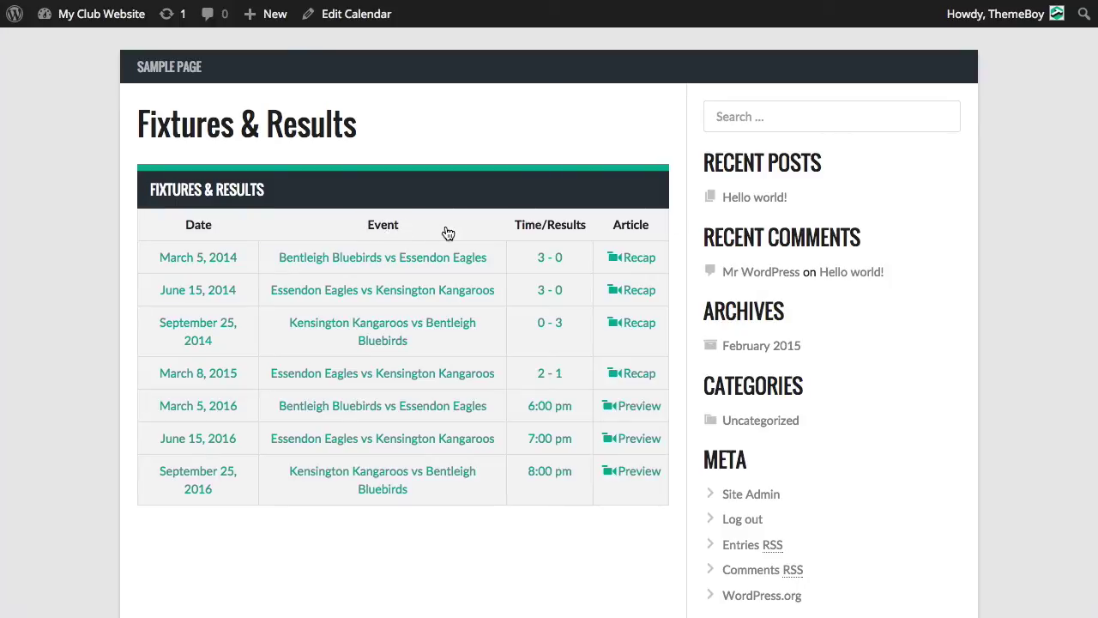
{"action": "left_click", "coordinate": [356, 14]}
- Change the calendar layout to Blocks and update it
{"action": "scroll", "coordinate": [870, 415], "scroll_direction": "down", "scroll_amount": 5}
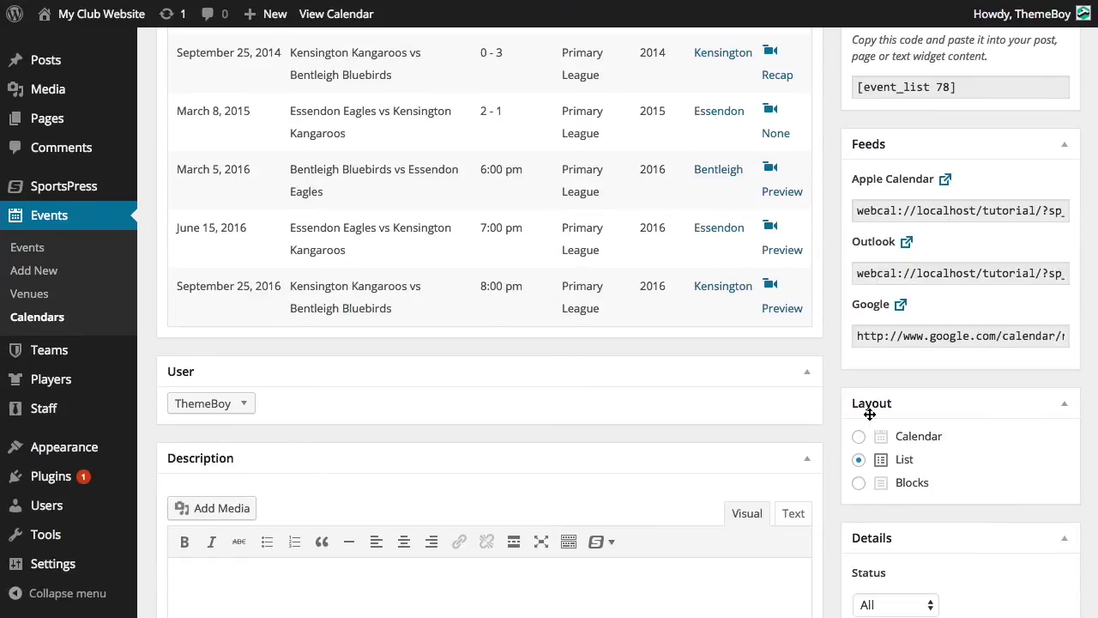
{"action": "left_click", "coordinate": [905, 483]}
{"action": "scroll", "coordinate": [902, 485], "scroll_direction": "up", "scroll_amount": 6}
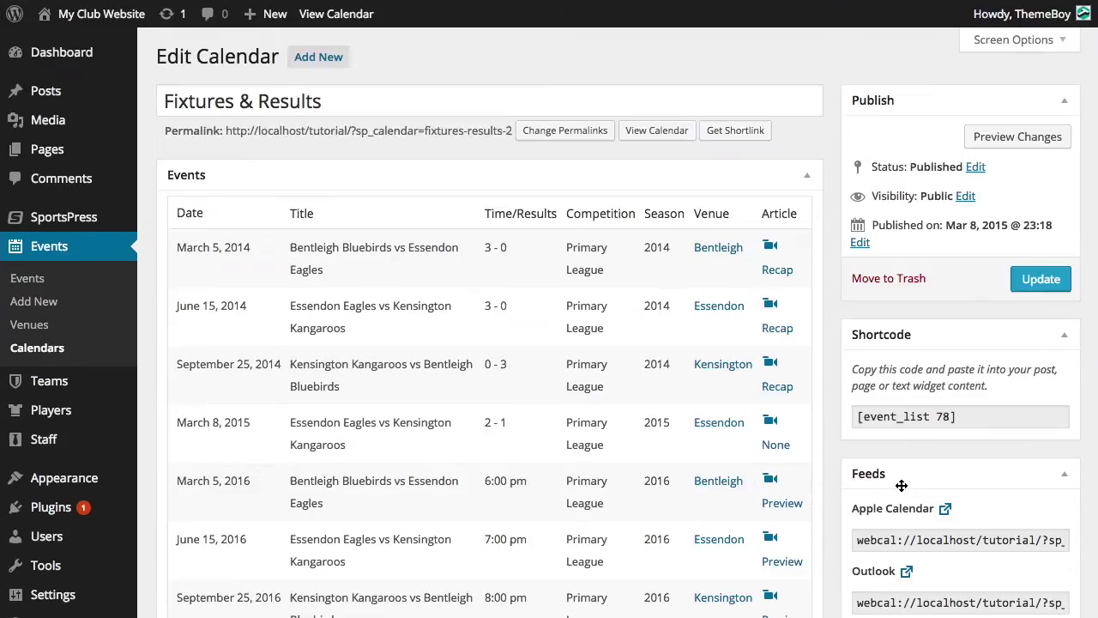
{"action": "left_click", "coordinate": [1039, 280]}
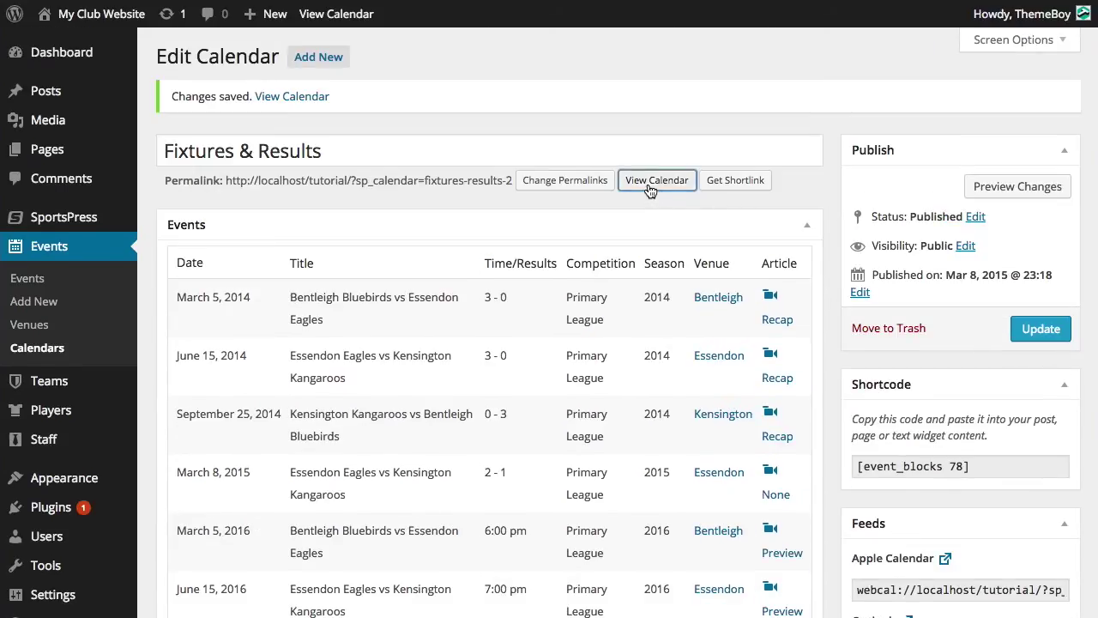
- Browse the blocks layout on the site, showing each fixture with both team logos
{"action": "left_click", "coordinate": [656, 180]}
{"action": "scroll", "coordinate": [684, 217], "scroll_direction": "down", "scroll_amount": 4}
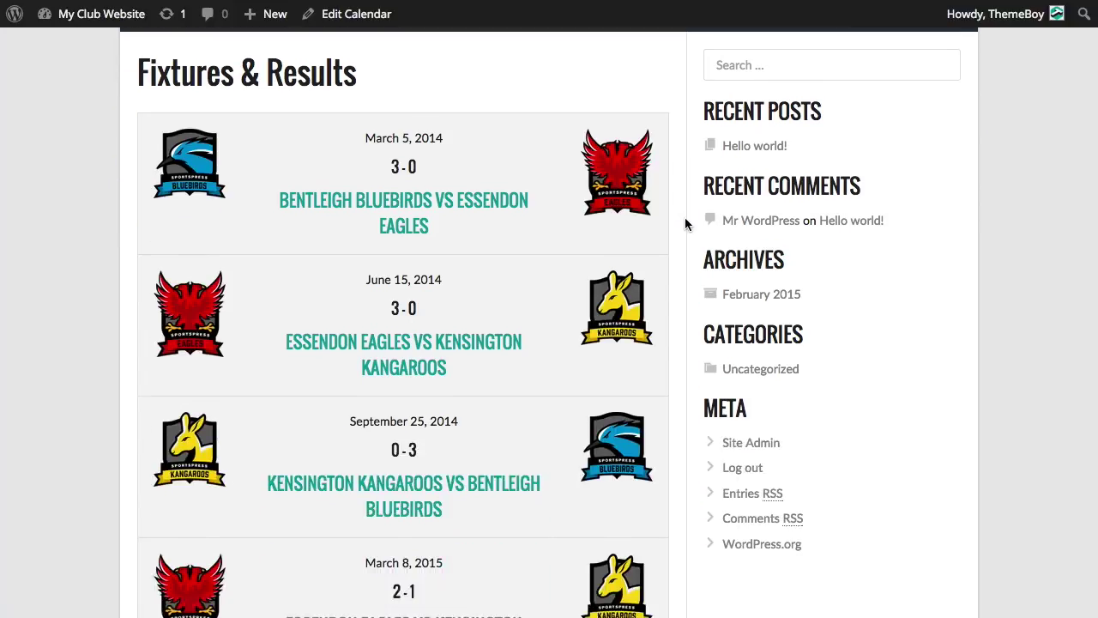
{"action": "scroll", "coordinate": [685, 224], "scroll_direction": "down", "scroll_amount": 1}
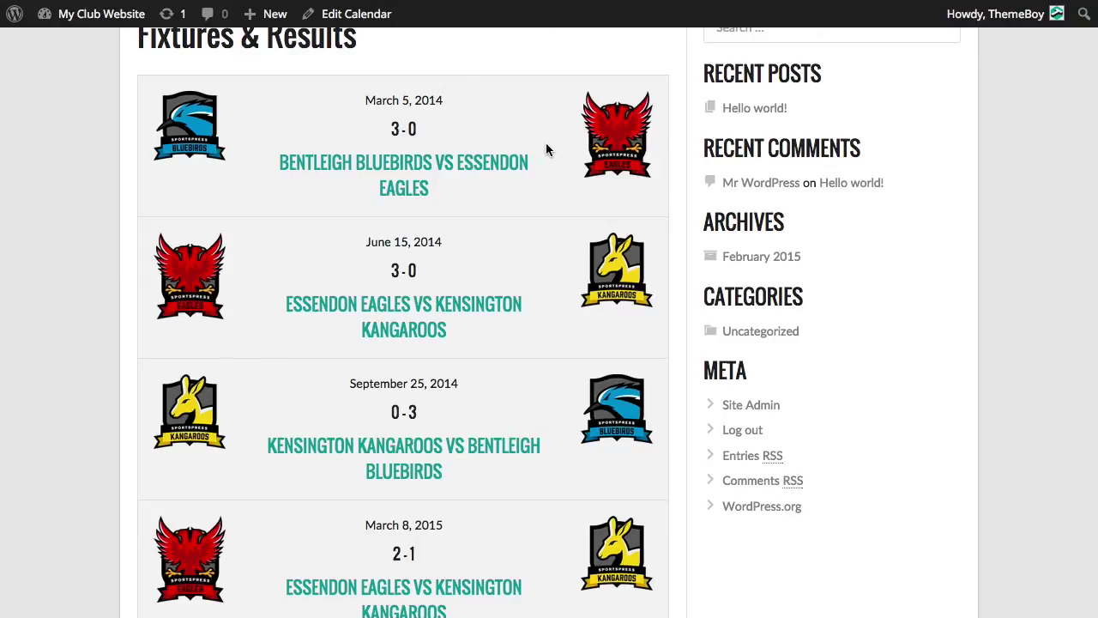
{"action": "scroll", "coordinate": [549, 155], "scroll_direction": "down", "scroll_amount": 3}
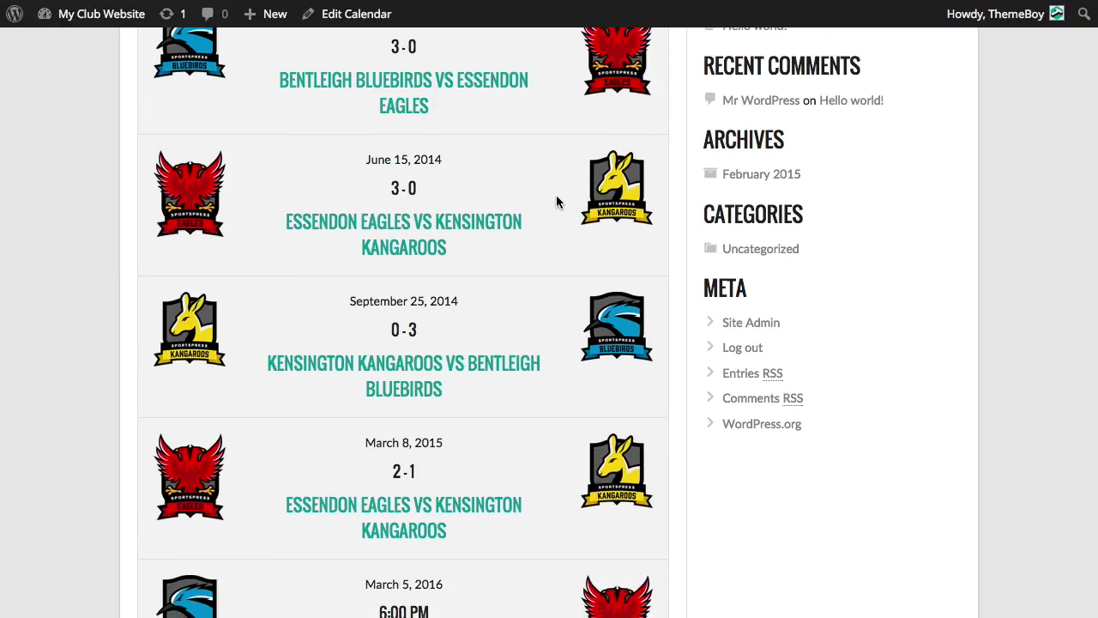
{"action": "scroll", "coordinate": [556, 206], "scroll_direction": "down", "scroll_amount": 5}
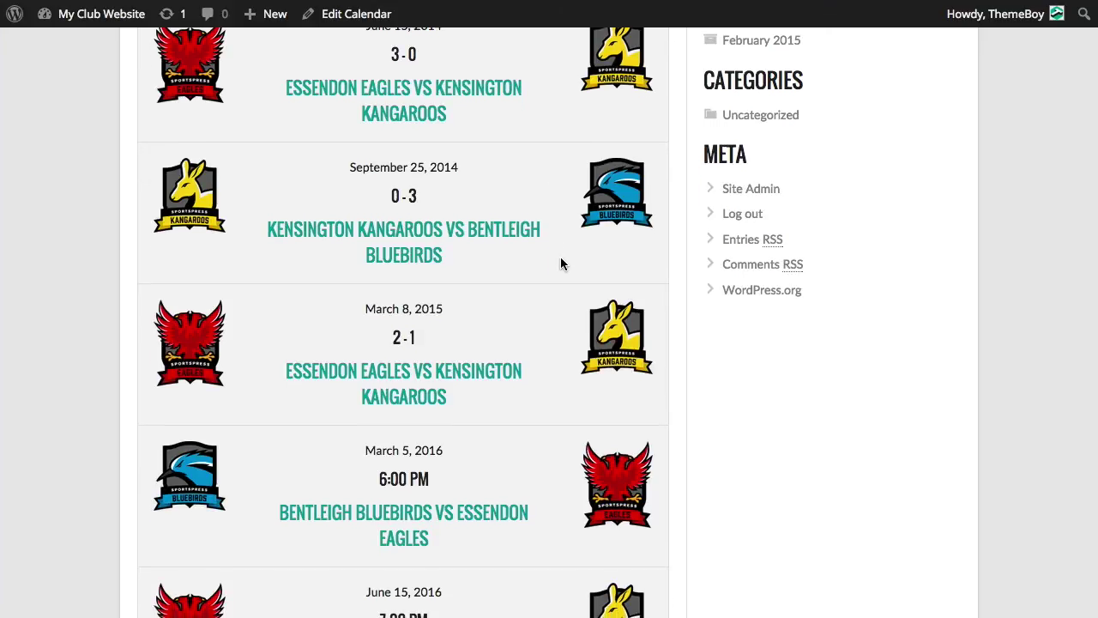
{"action": "scroll", "coordinate": [559, 266], "scroll_direction": "down", "scroll_amount": 1}
- Back in the calendar editor, select the Apple Calendar feed URL in the Feeds box
{"action": "left_click", "coordinate": [360, 13]}
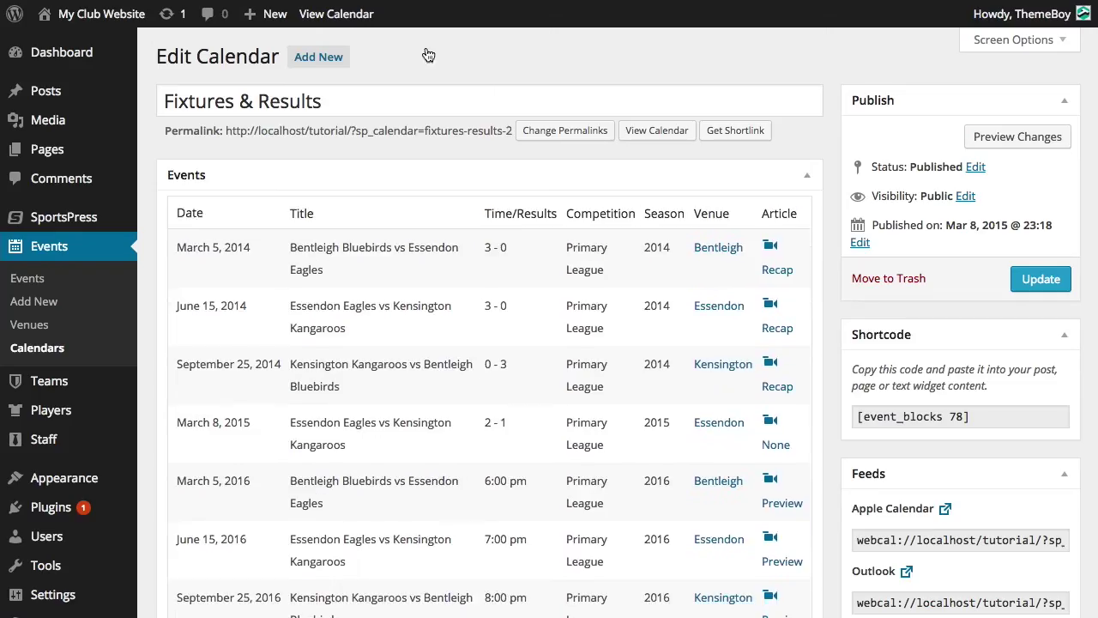
{"action": "scroll", "coordinate": [823, 343], "scroll_direction": "down", "scroll_amount": 6}
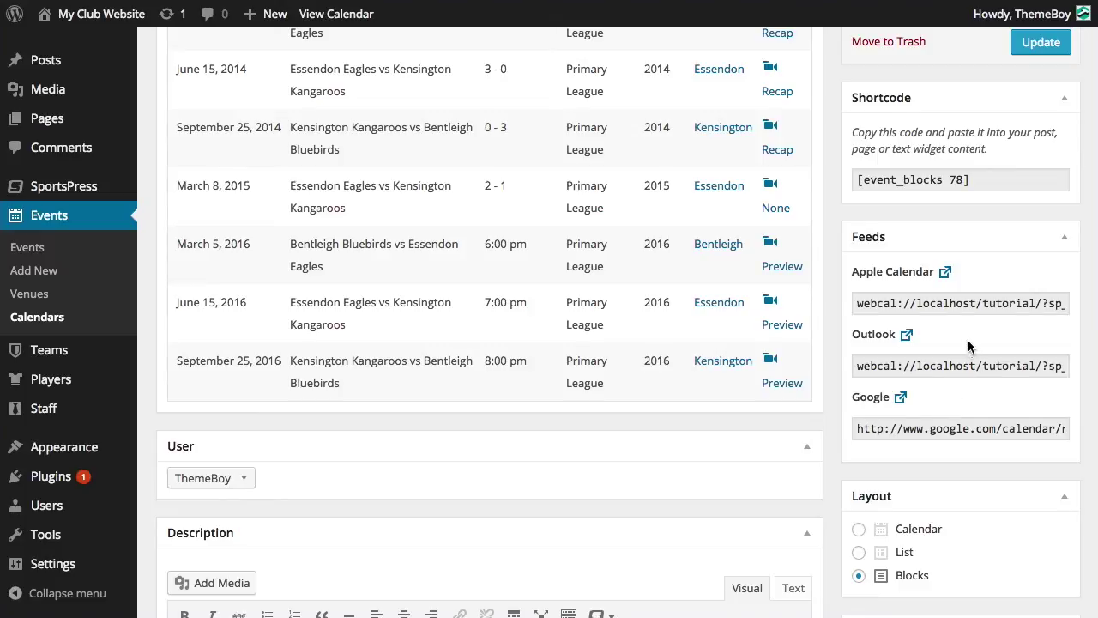
{"action": "left_click", "coordinate": [978, 301]}
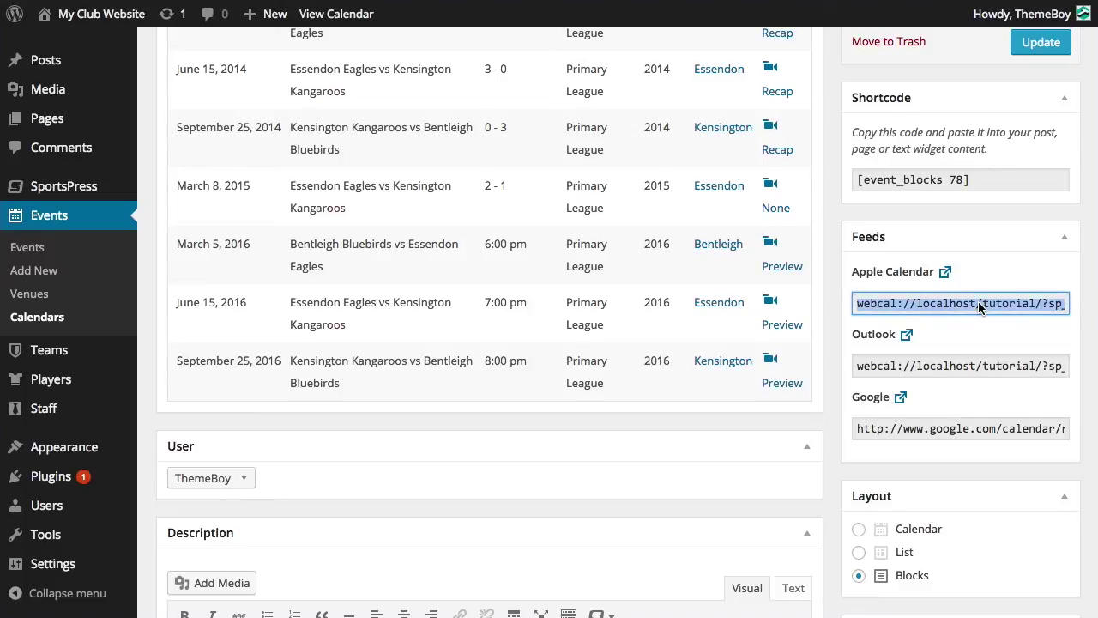